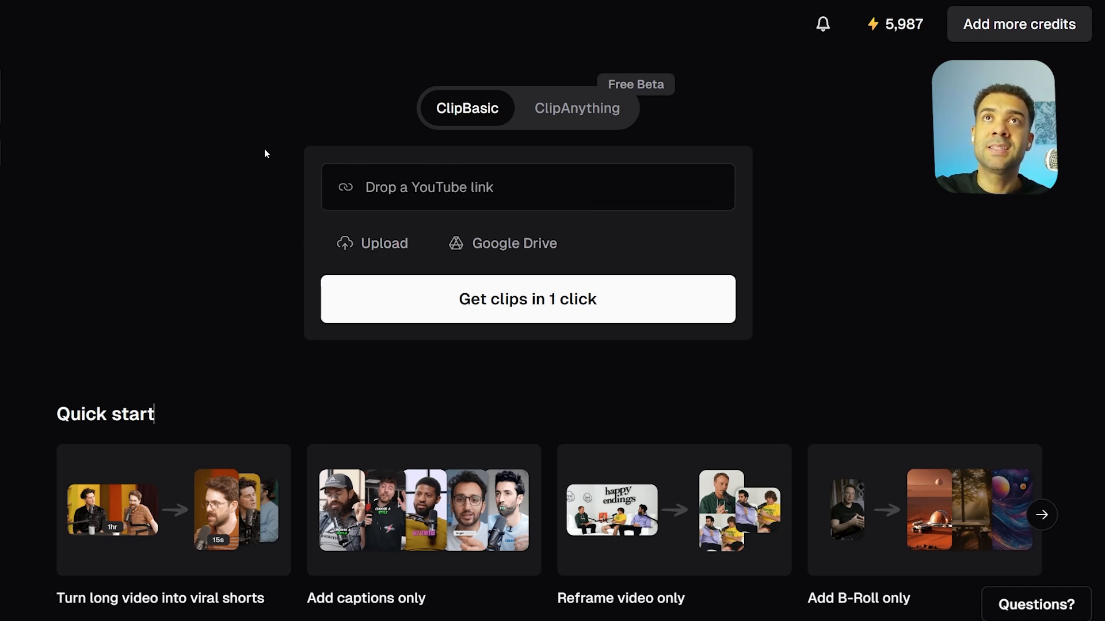
Step: Copy the YouTube share link of Joe Rogan Experience #2219 and paste it as the source video for clipping
mouse_move(388, 197)
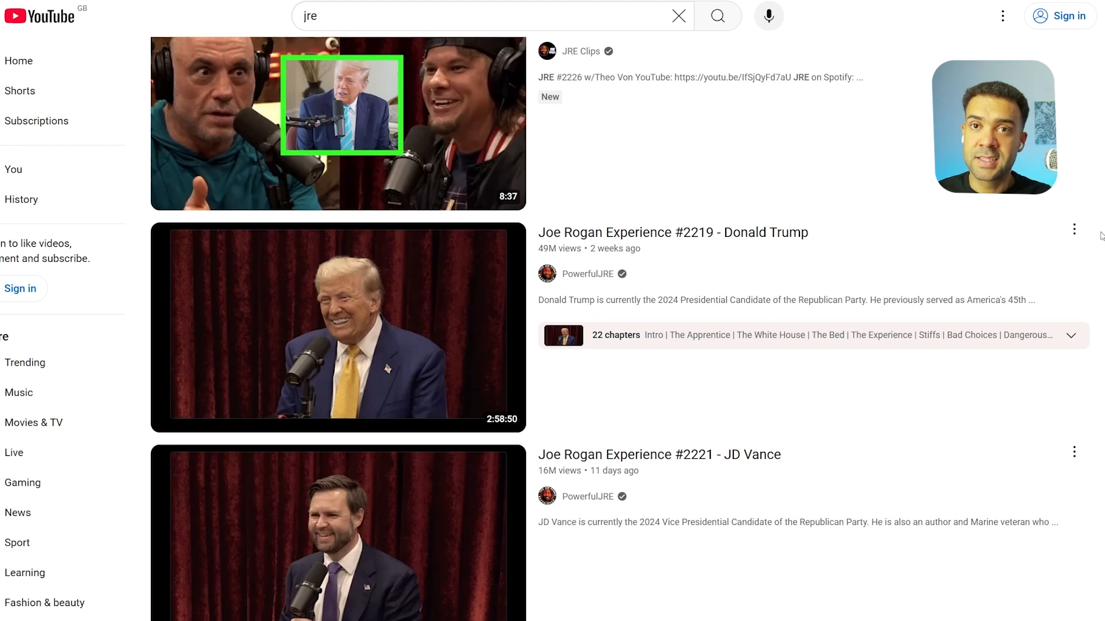
click(1074, 229)
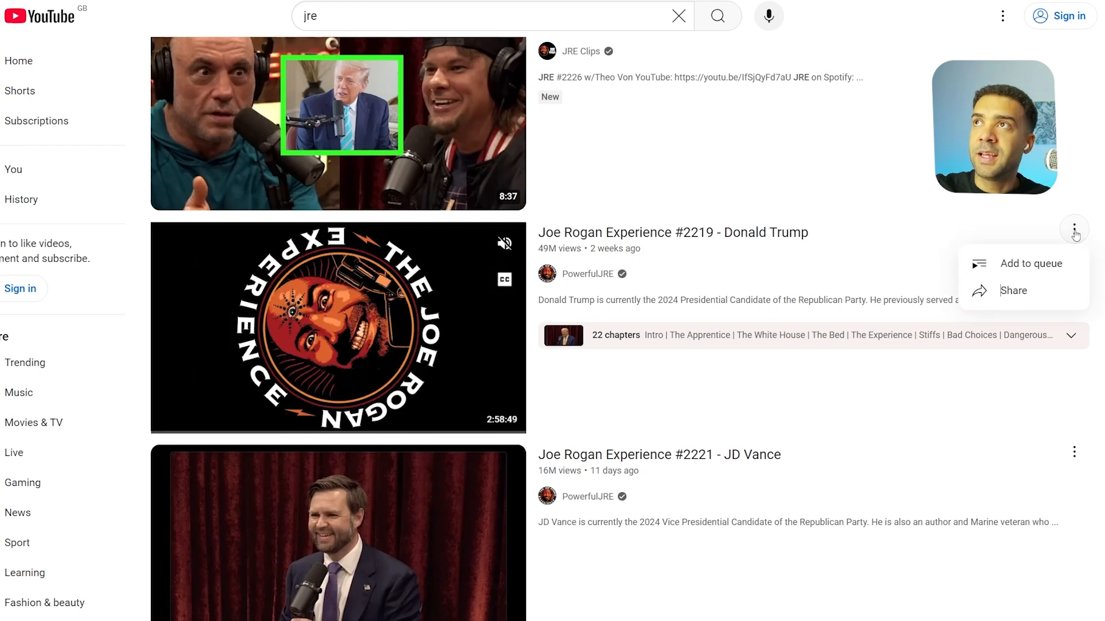
click(955, 288)
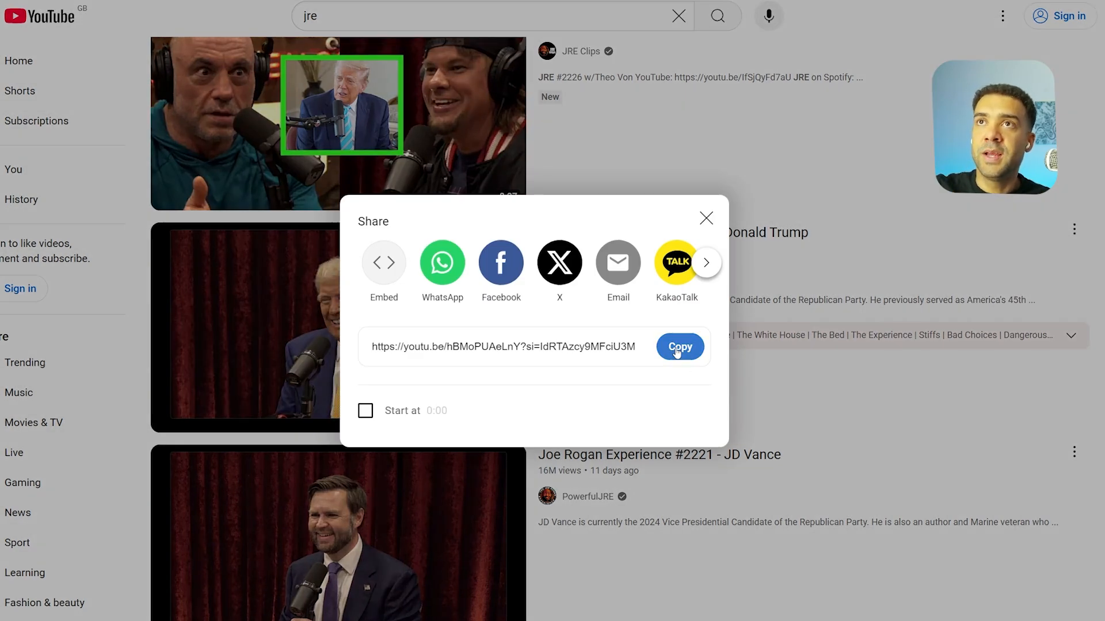
click(678, 348)
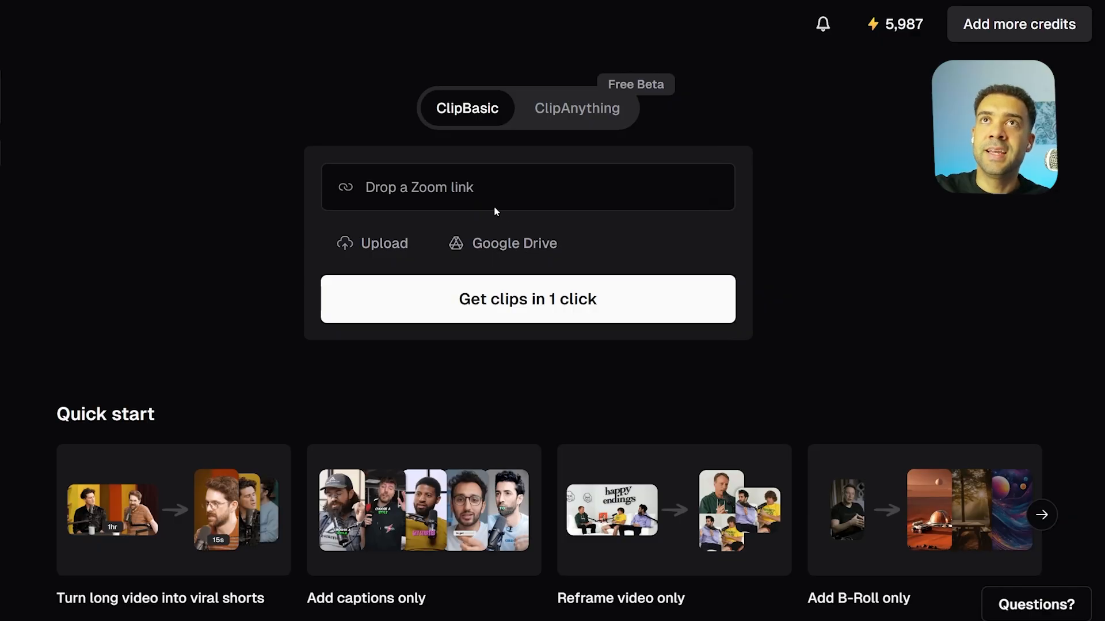
click(495, 207)
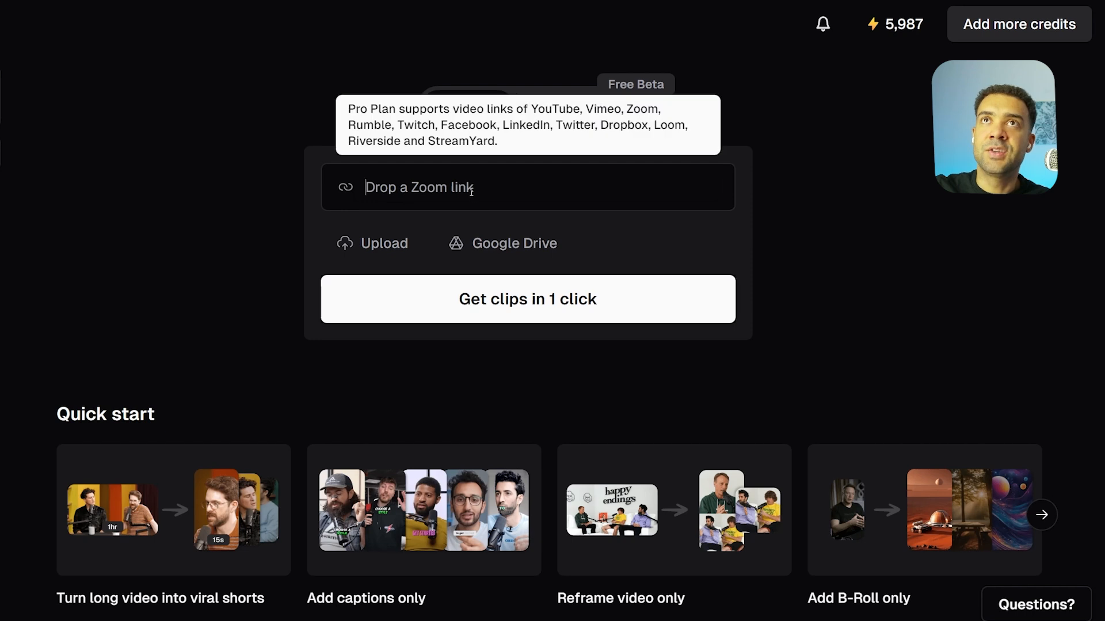
key(ctrl+v)
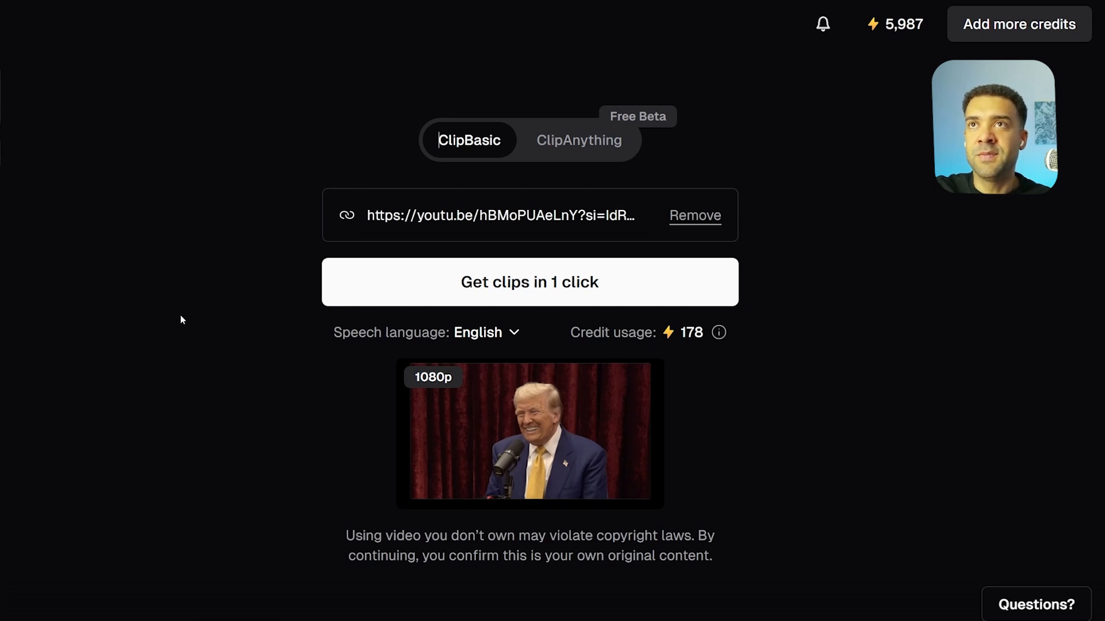
Step: Set the AI clipping genre for the source video to Podcast
scroll(178, 242, down, 5)
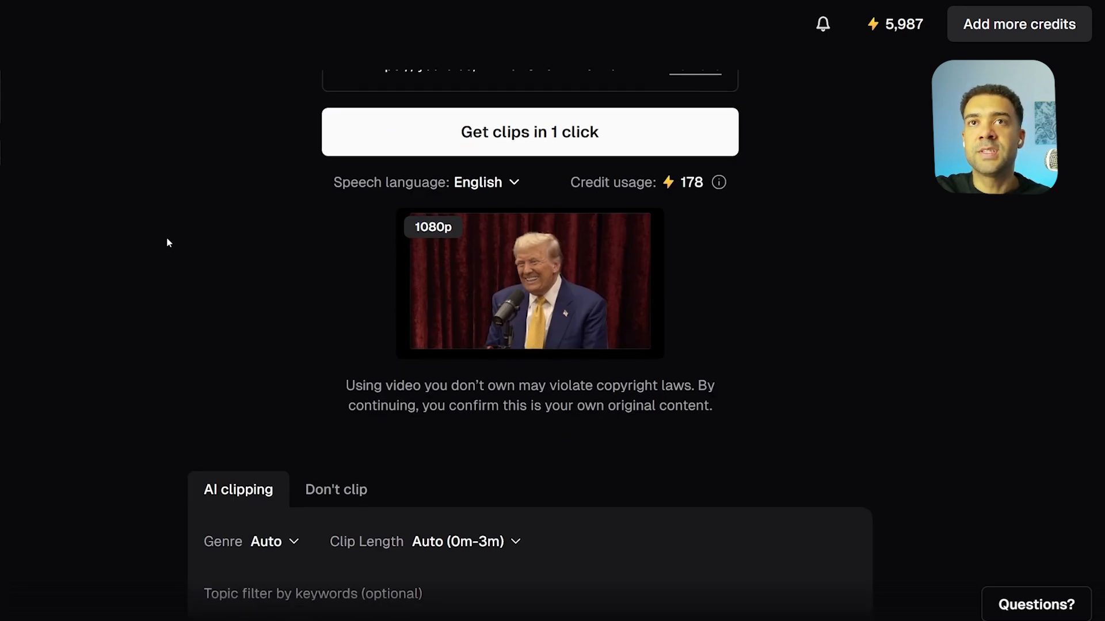
scroll(151, 254, down, 2)
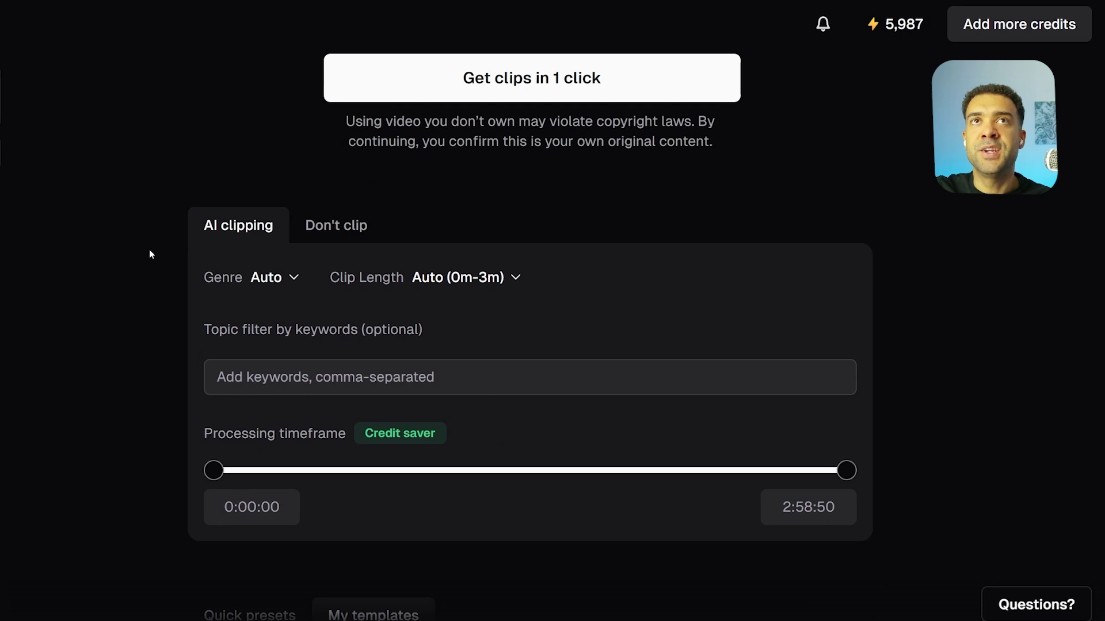
click(271, 278)
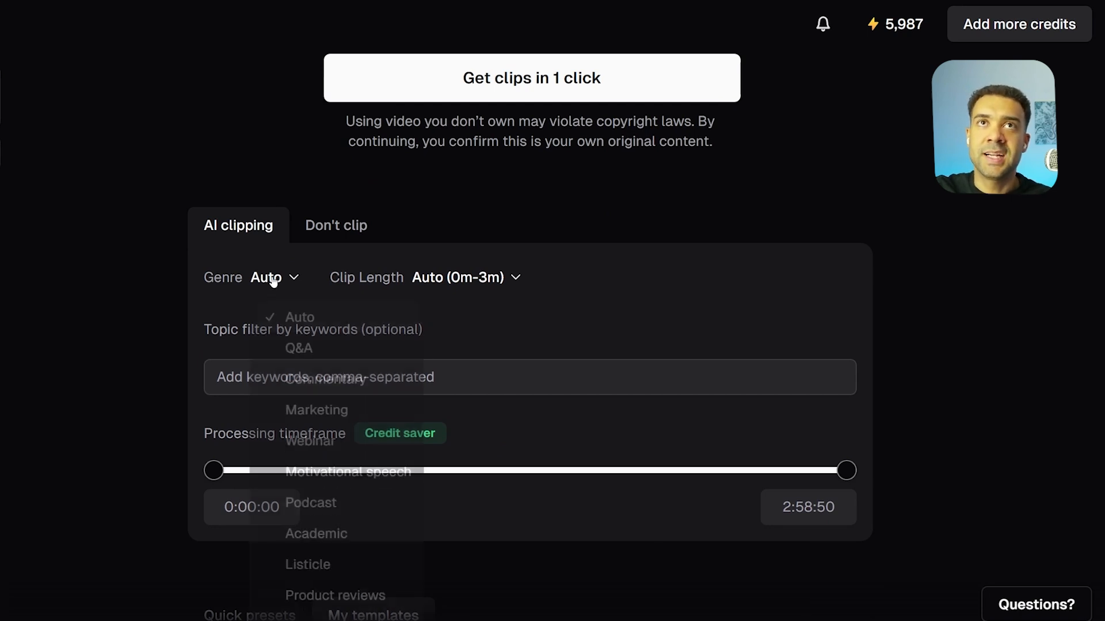
click(322, 508)
Step: Set the clip length to <30s, 30s~59s, 60s~89s, 90s~3m, 3m~5m and 5m~10m, leaving the keyword filter empty
click(526, 279)
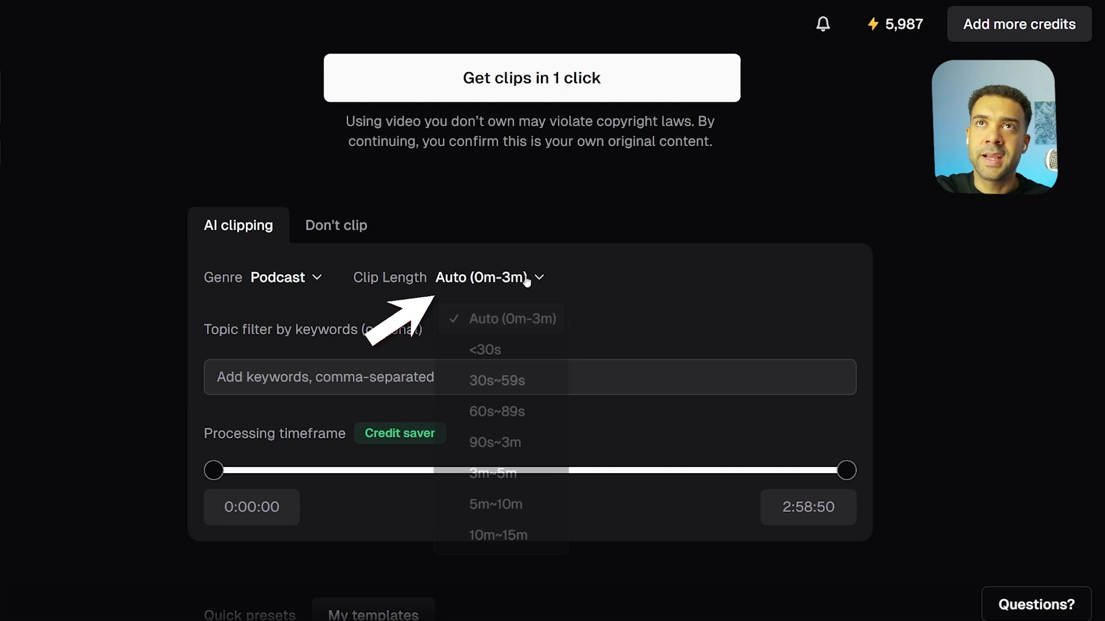
click(506, 353)
click(504, 386)
click(501, 422)
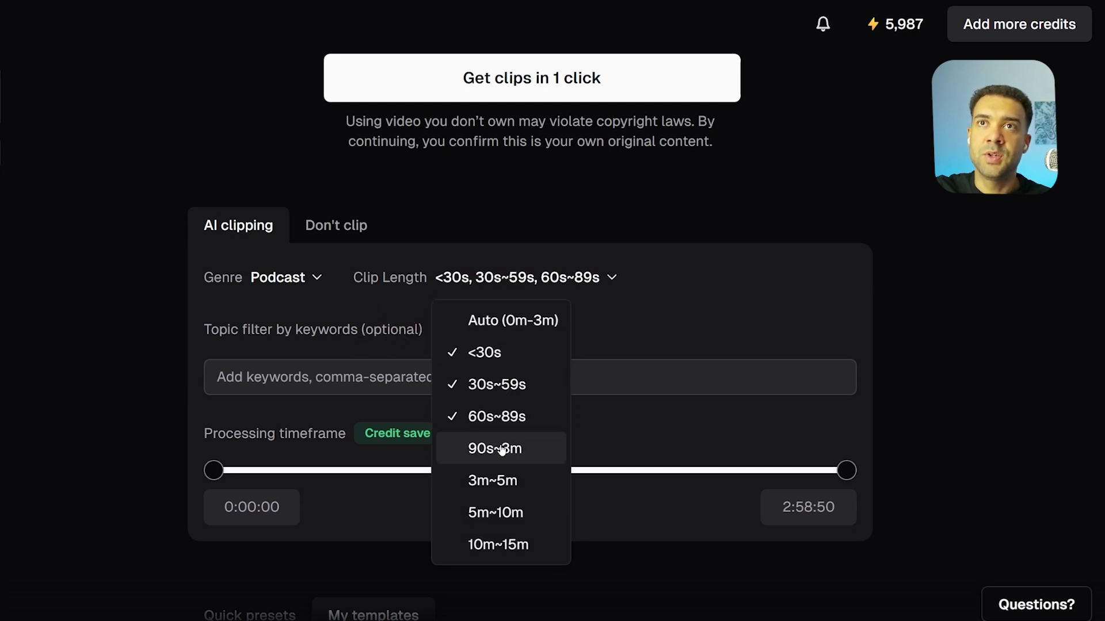
click(500, 449)
click(499, 481)
click(496, 519)
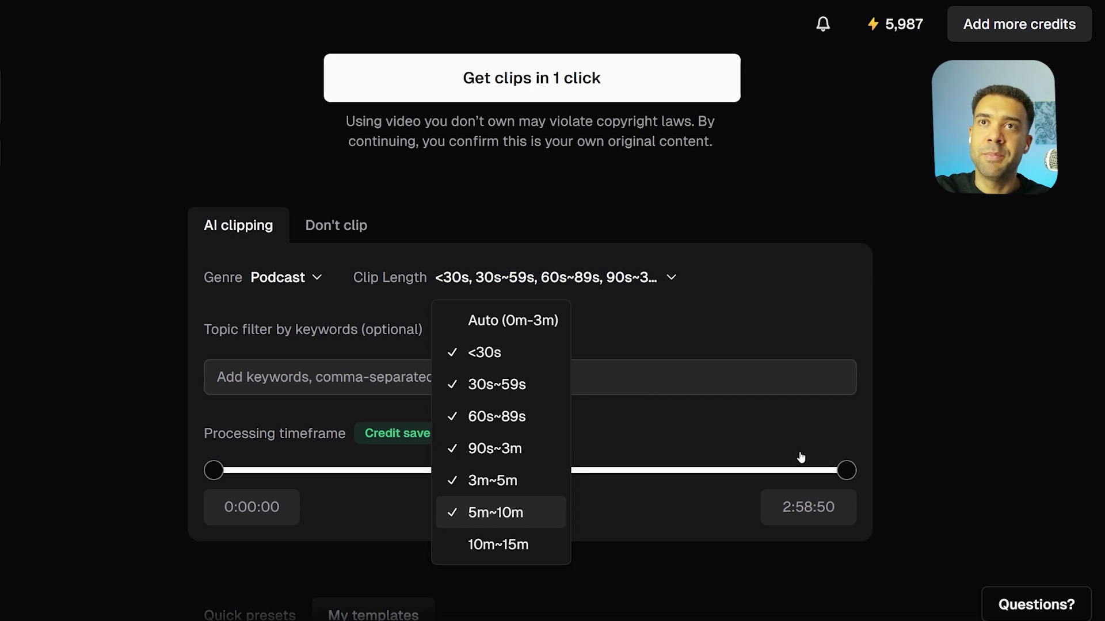
click(229, 402)
click(230, 377)
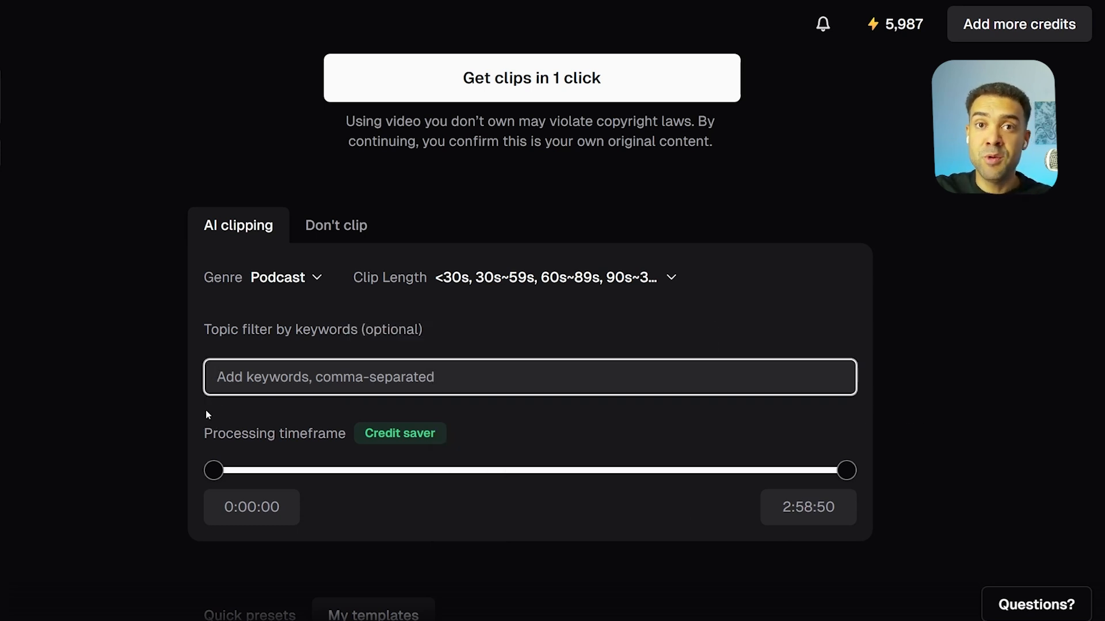
click(155, 349)
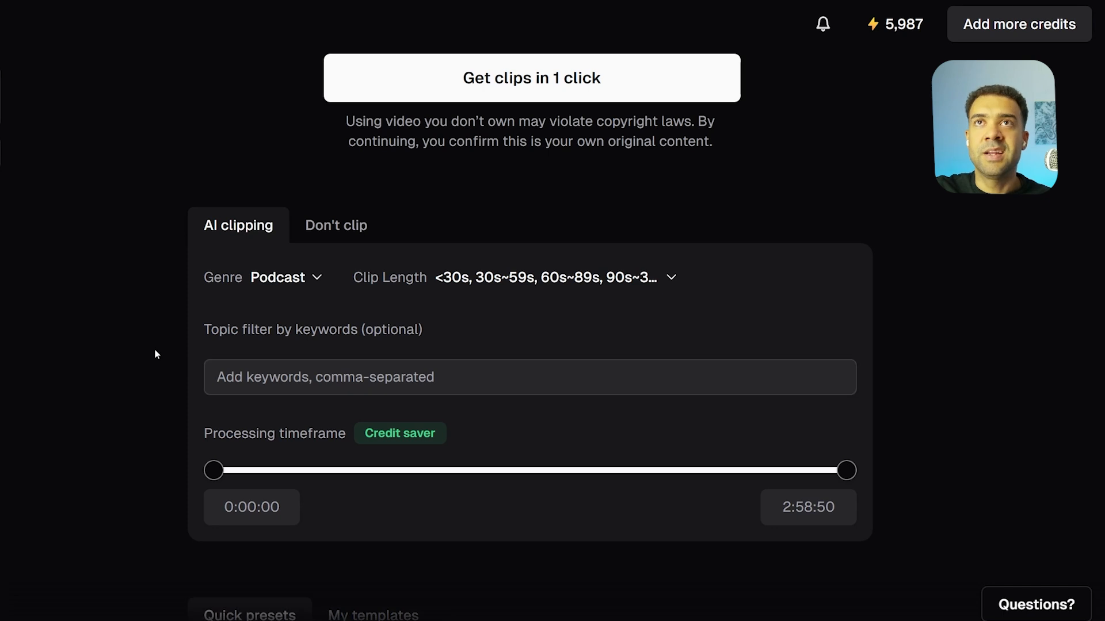
Step: Choose the Popline quick preset and set the aspect ratio to 16:9
scroll(155, 350, down, 3)
scroll(155, 350, down, 4)
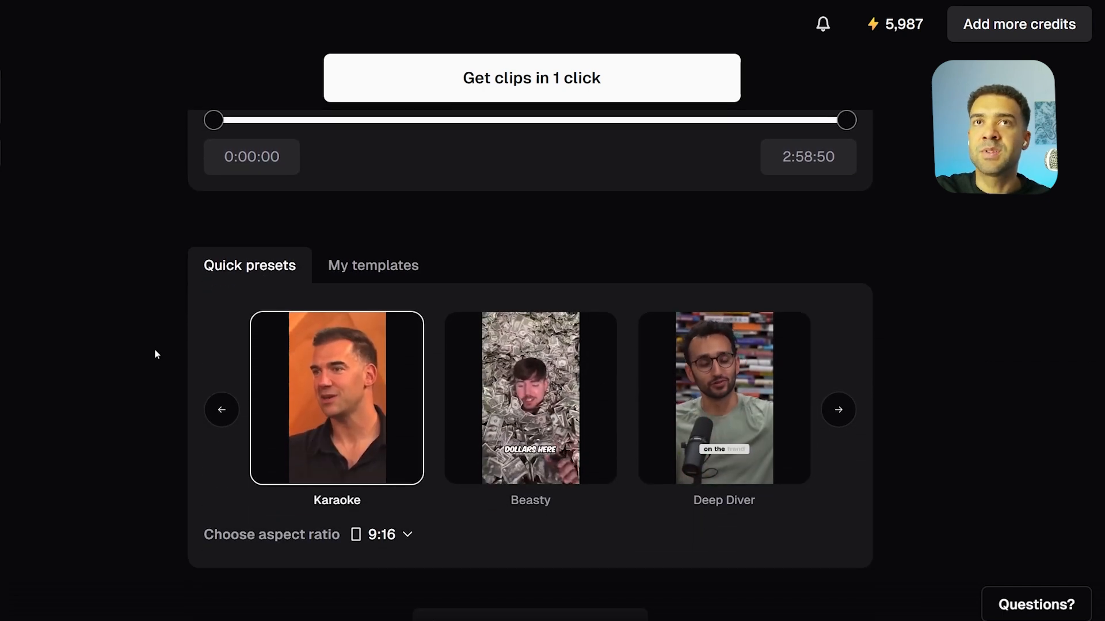
click(214, 411)
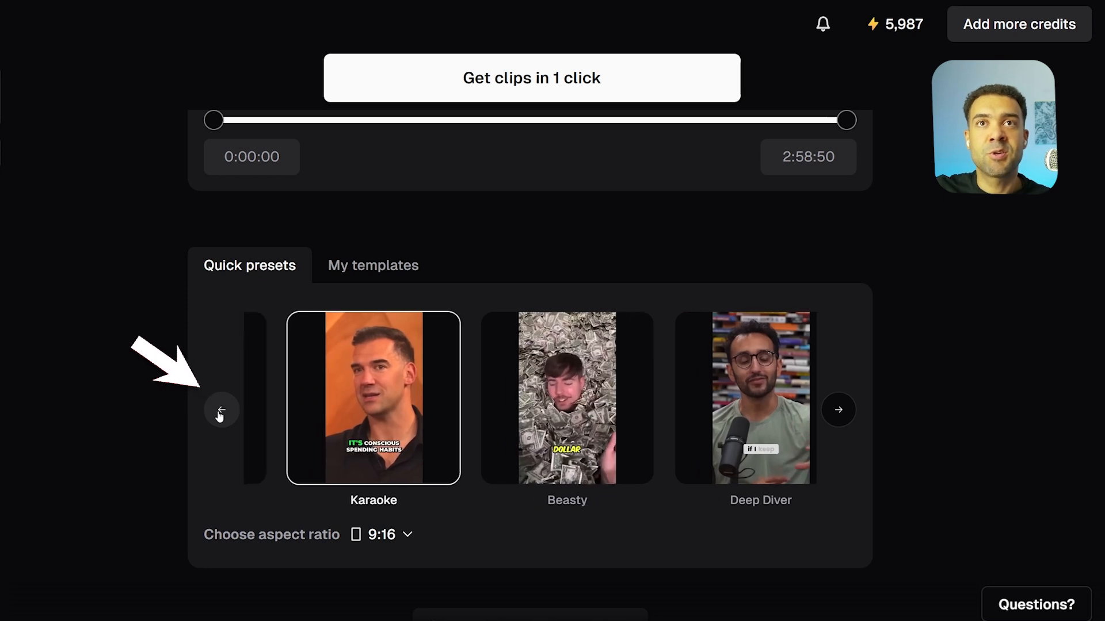
click(221, 412)
click(220, 412)
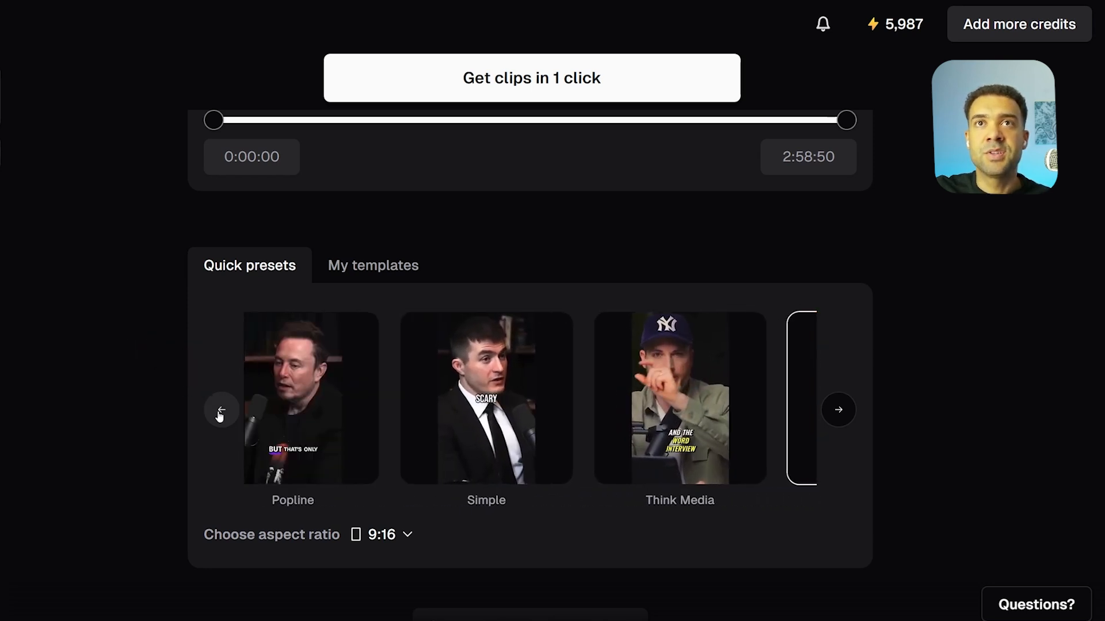
click(356, 466)
click(407, 536)
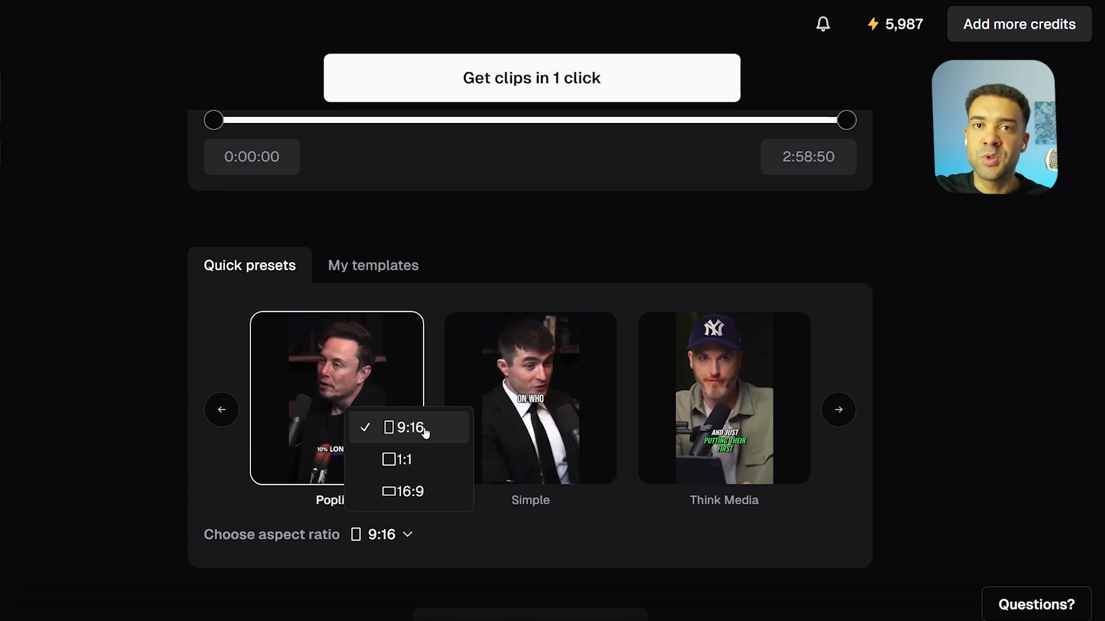
click(435, 494)
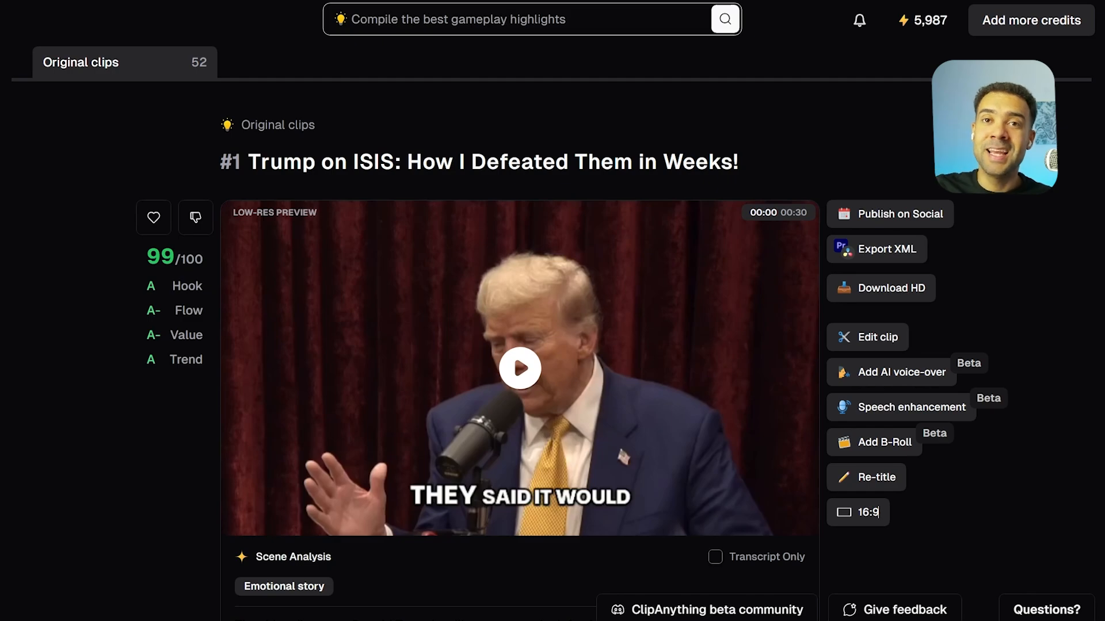
Step: Browse the generated clips and open clip #2, about military secrets and Biden's blunders, for editing
scroll(518, 346, down, 20)
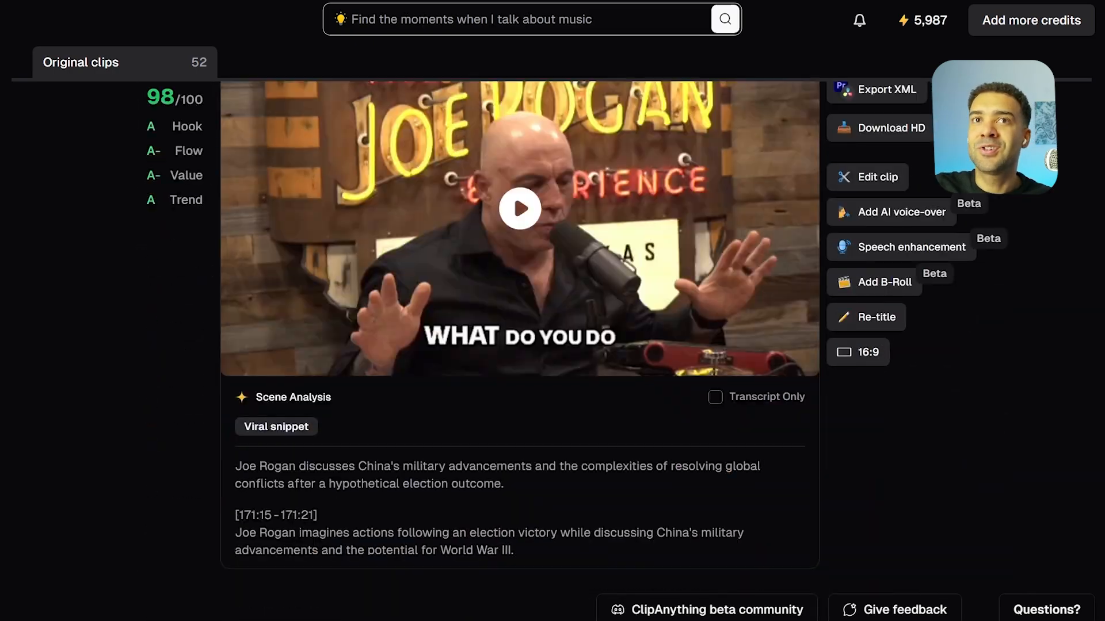
scroll(517, 345, down, 20)
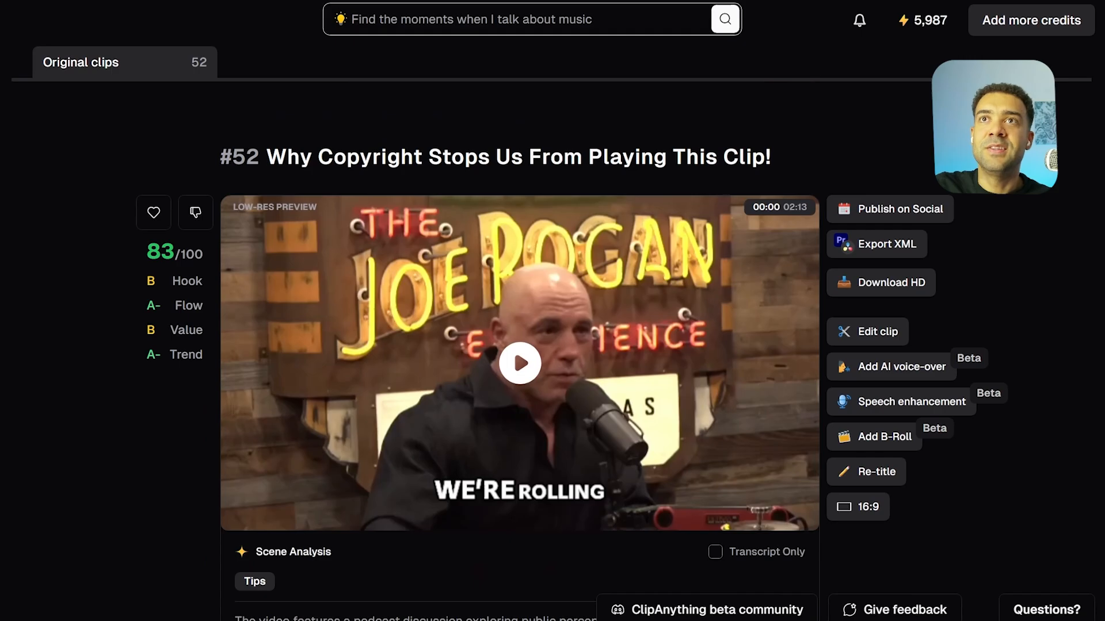
scroll(513, 357, up, 15)
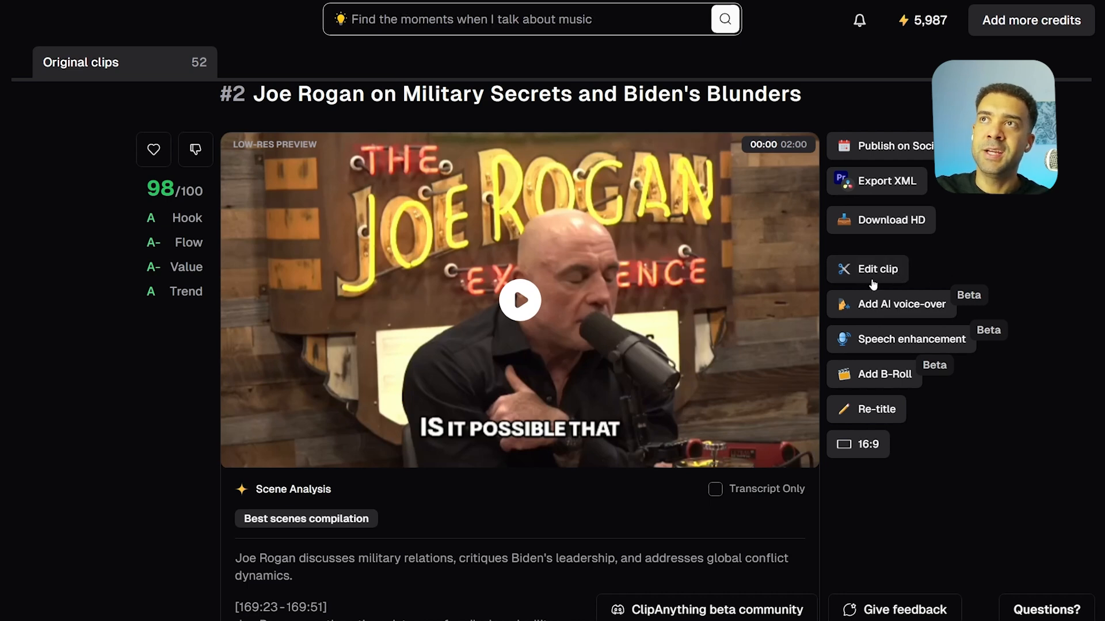
click(873, 282)
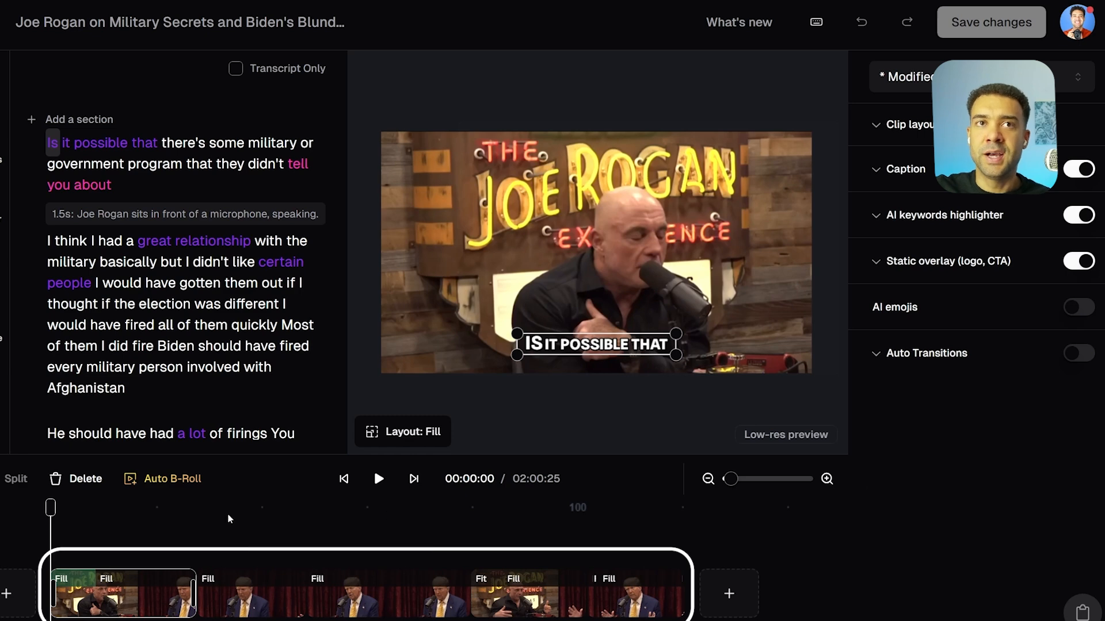
Step: Examine the clip layout settings for the aspect ratio, auto layout and crop options
mouse_move(51, 508)
mouse_down()
mouse_move(677, 511)
mouse_move(51, 510)
mouse_up()
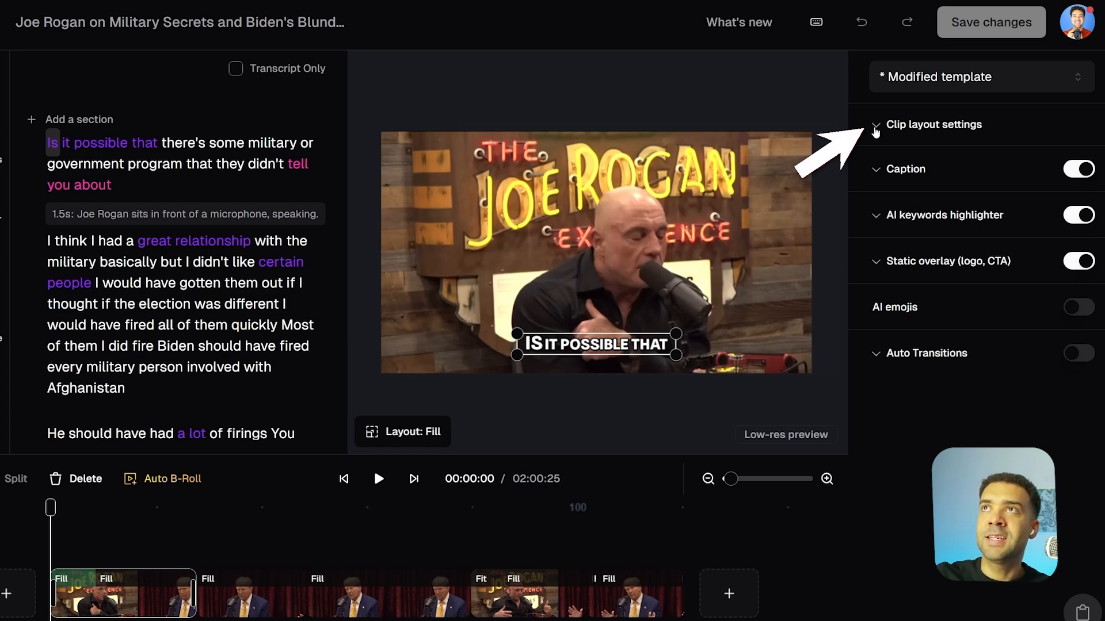
click(875, 128)
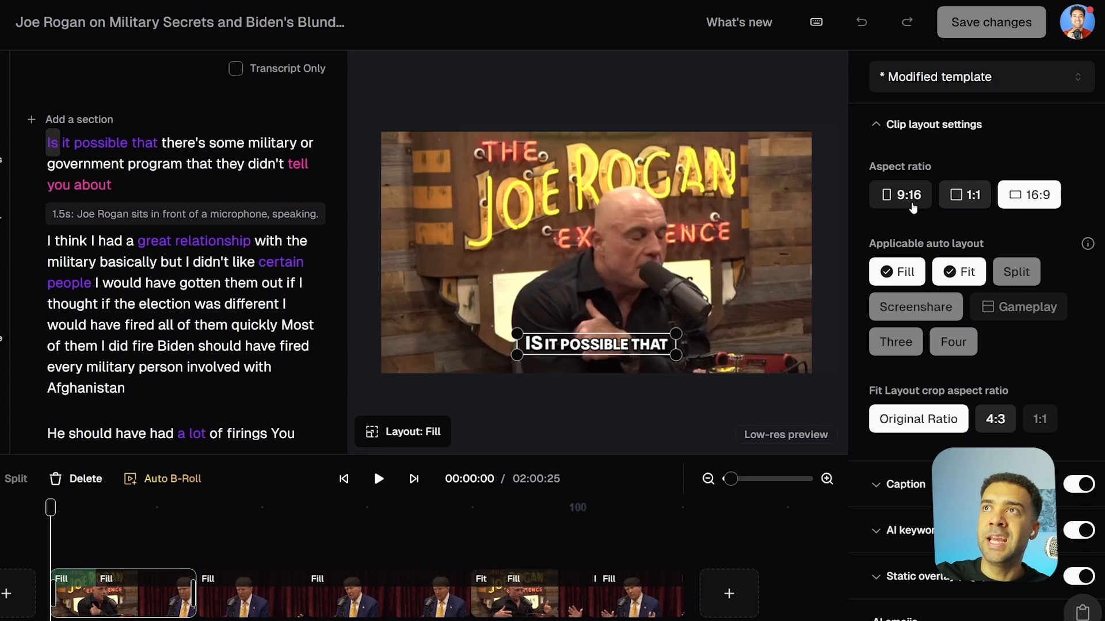
click(876, 126)
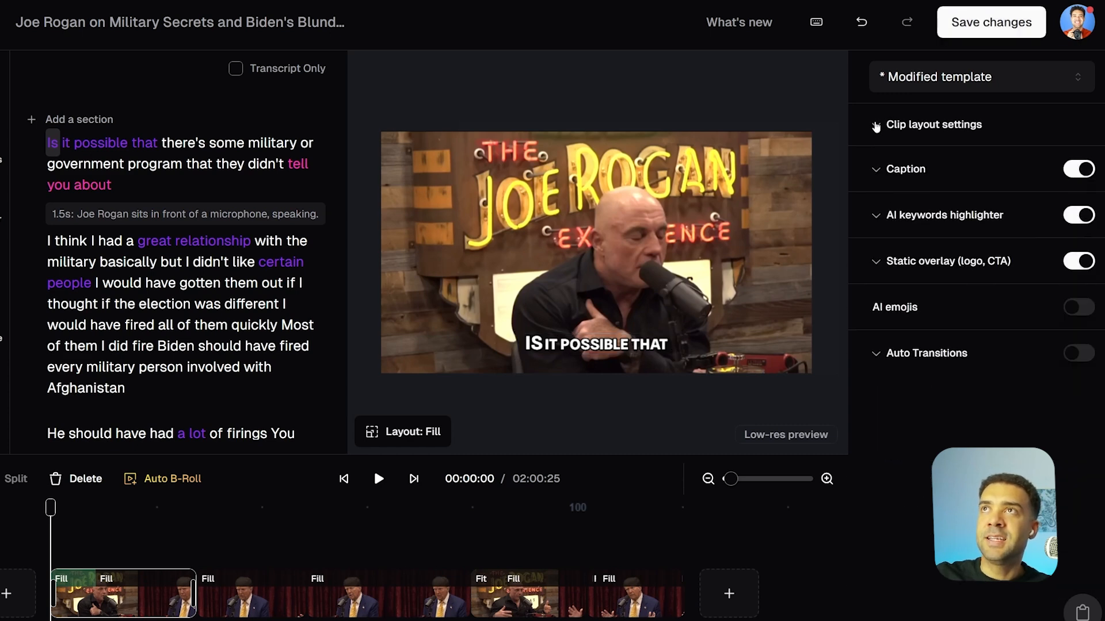
Step: Try the caption at the Top and Middle positions, set its position to Bottom, and look through the remaining caption settings
click(876, 170)
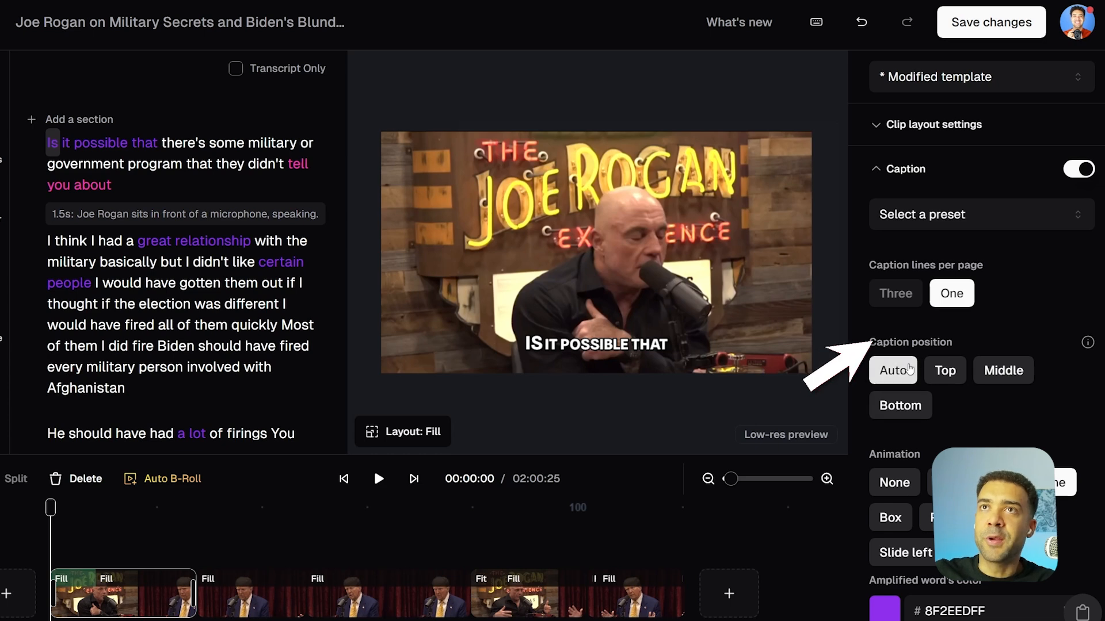
click(909, 407)
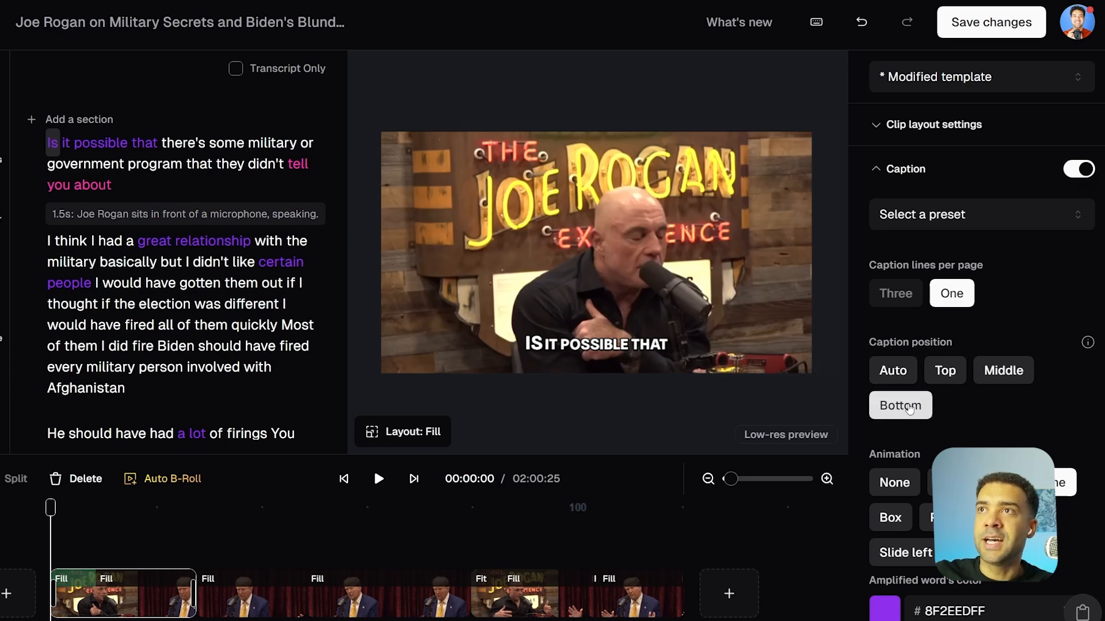
click(944, 379)
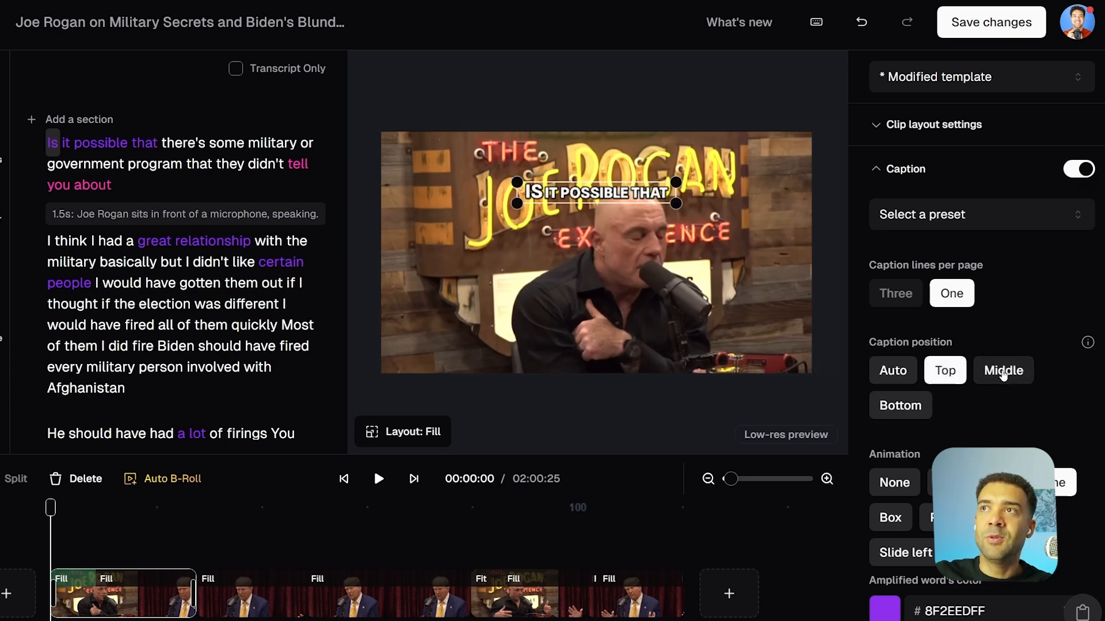
click(1003, 372)
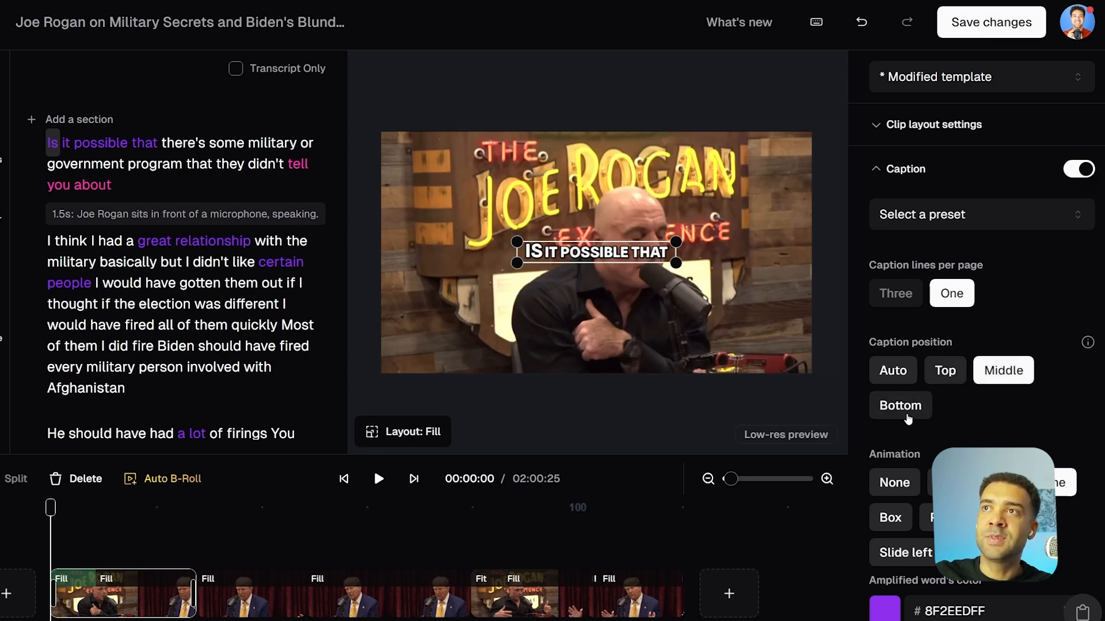
click(895, 413)
scroll(944, 420, down, 5)
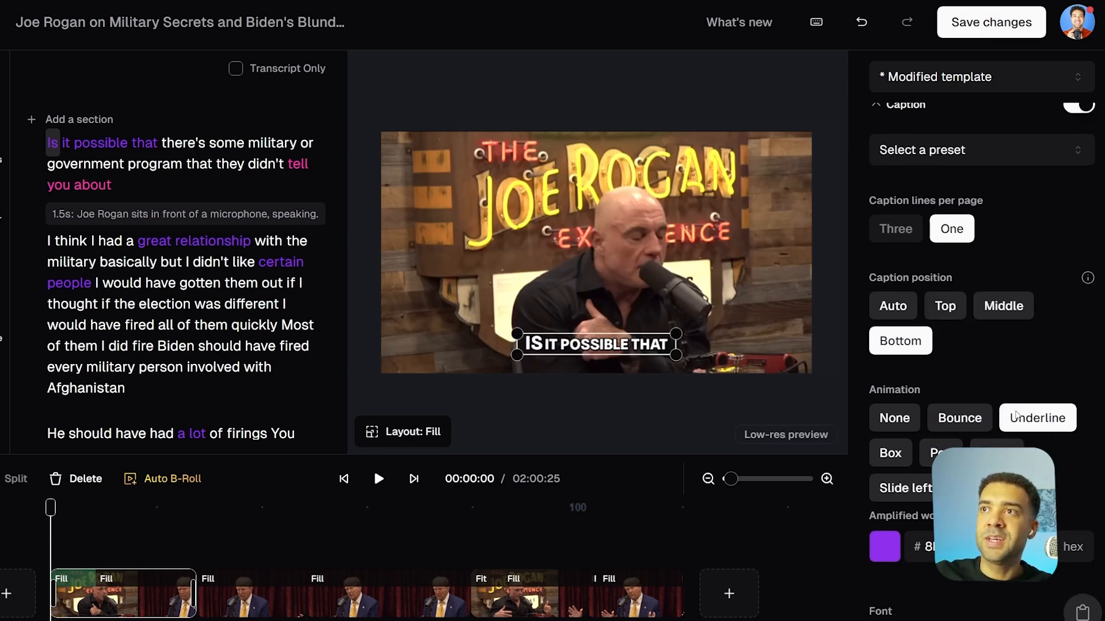
scroll(990, 424, down, 2)
scroll(1001, 431, up, 3)
scroll(981, 345, up, 4)
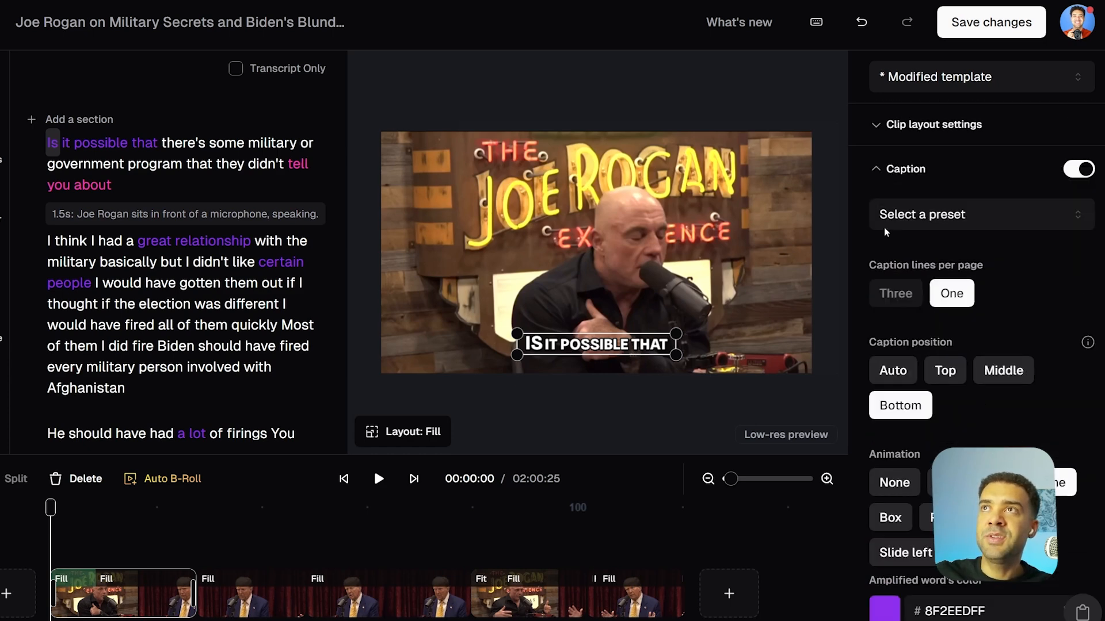
click(876, 171)
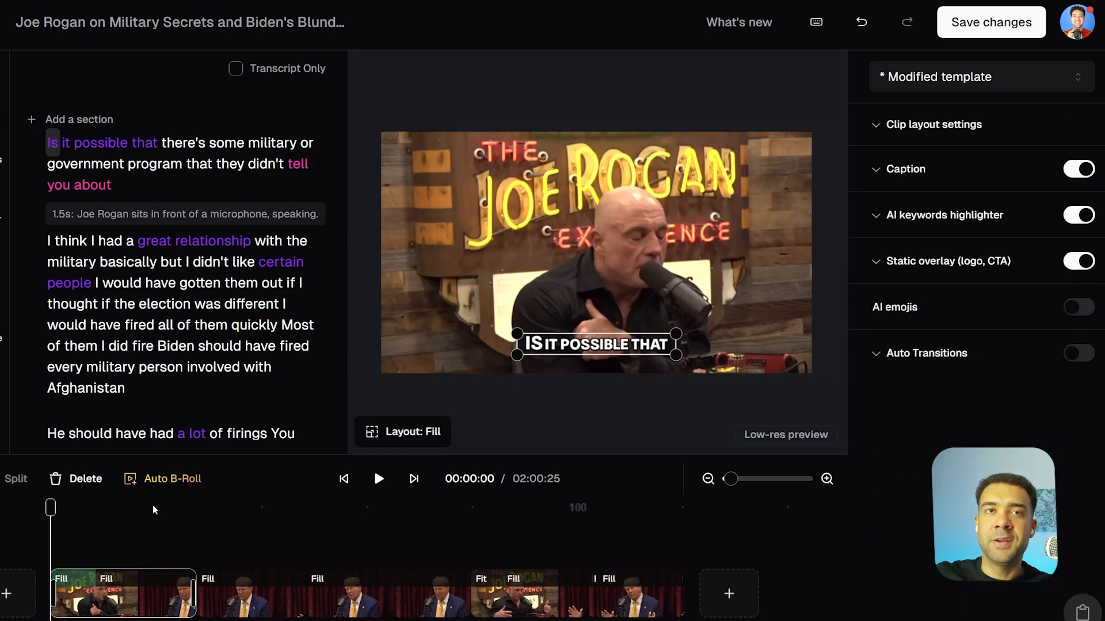
Step: View the Auto B-Roll options for the clip and close them without adding any B-Roll
click(160, 490)
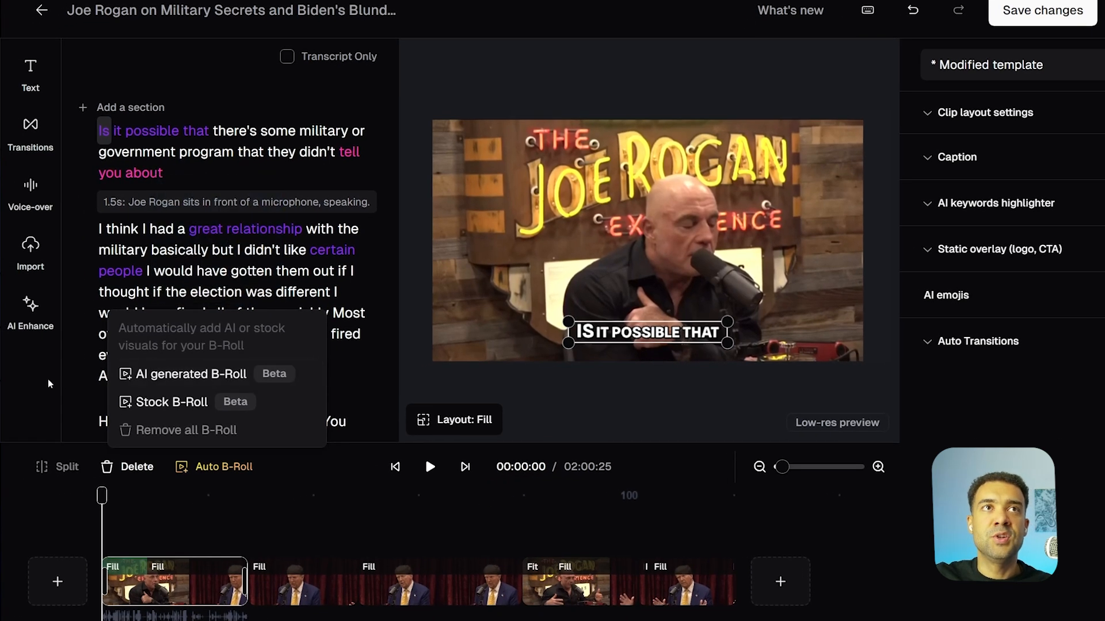
click(26, 389)
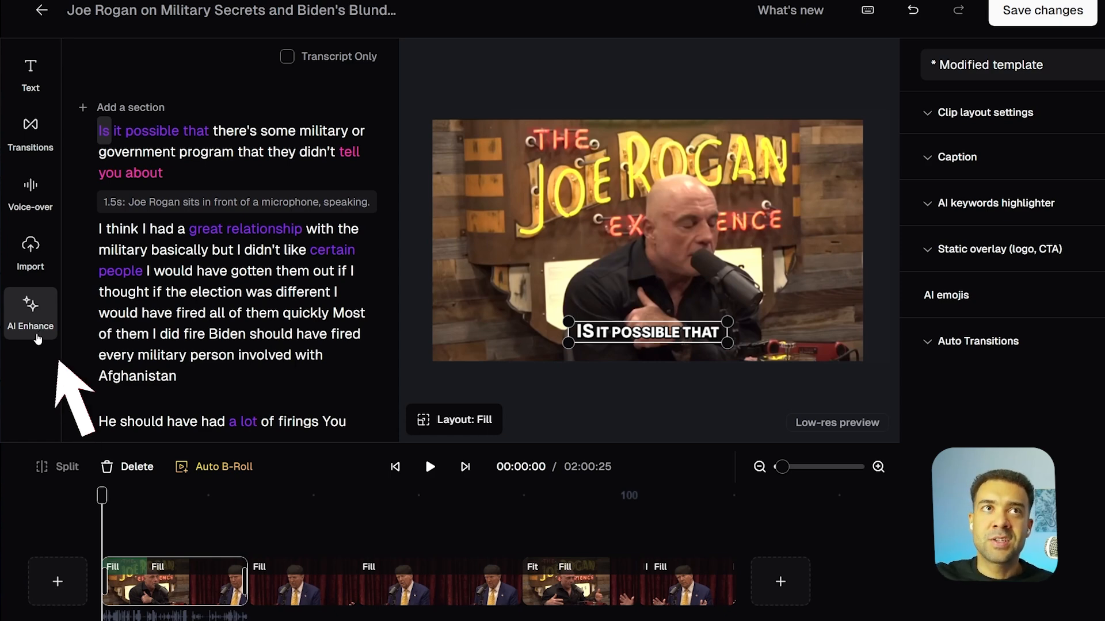
Step: View the AI Enhance options for the clip, close them without enabling any, and save the clip's changes
click(36, 337)
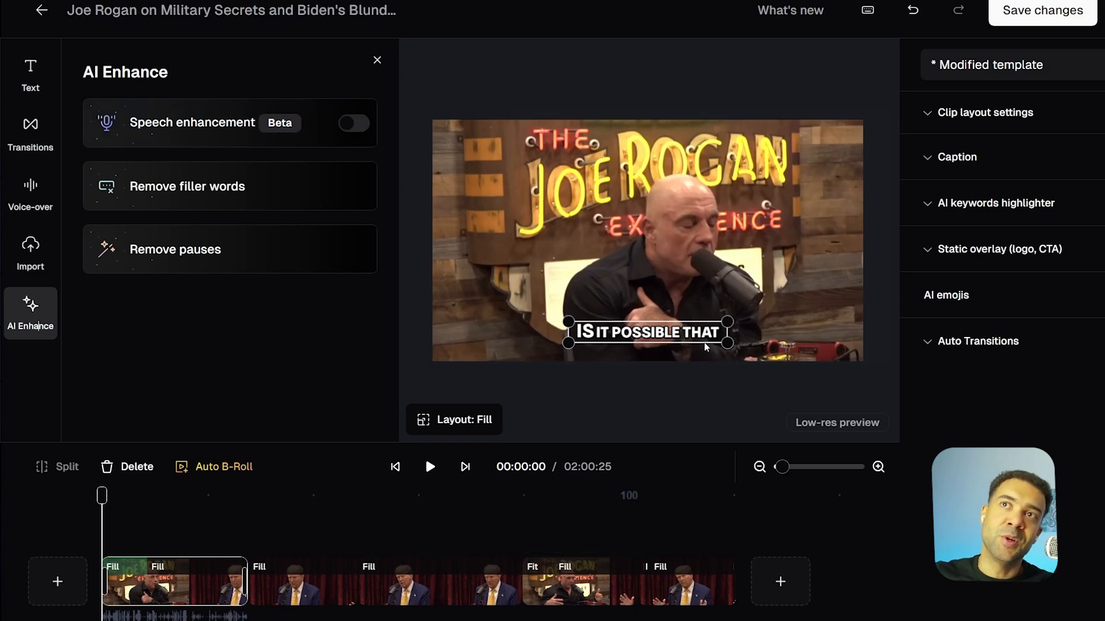
click(35, 322)
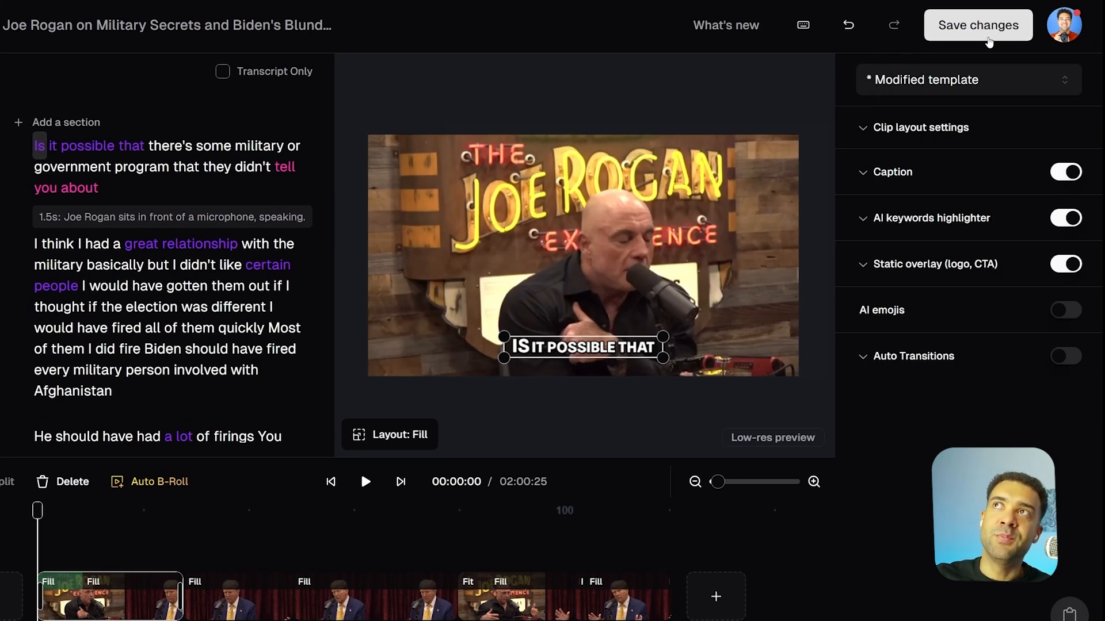
click(987, 40)
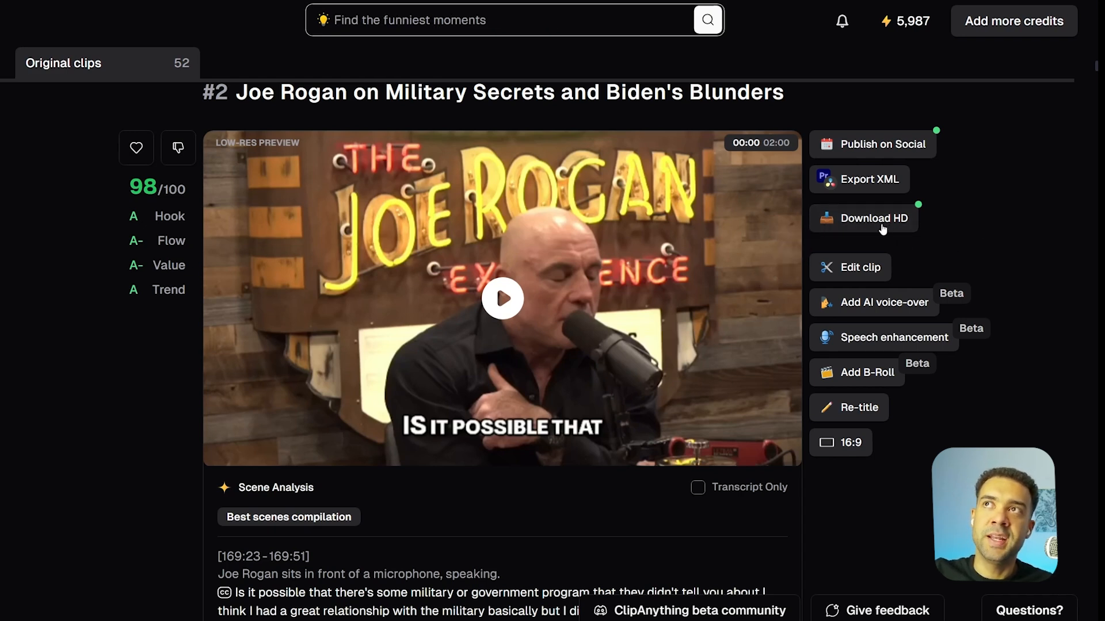
Step: Review the publishing and export options of clip #2 and browse the generated clips down to clip #4
mouse_move(906, 192)
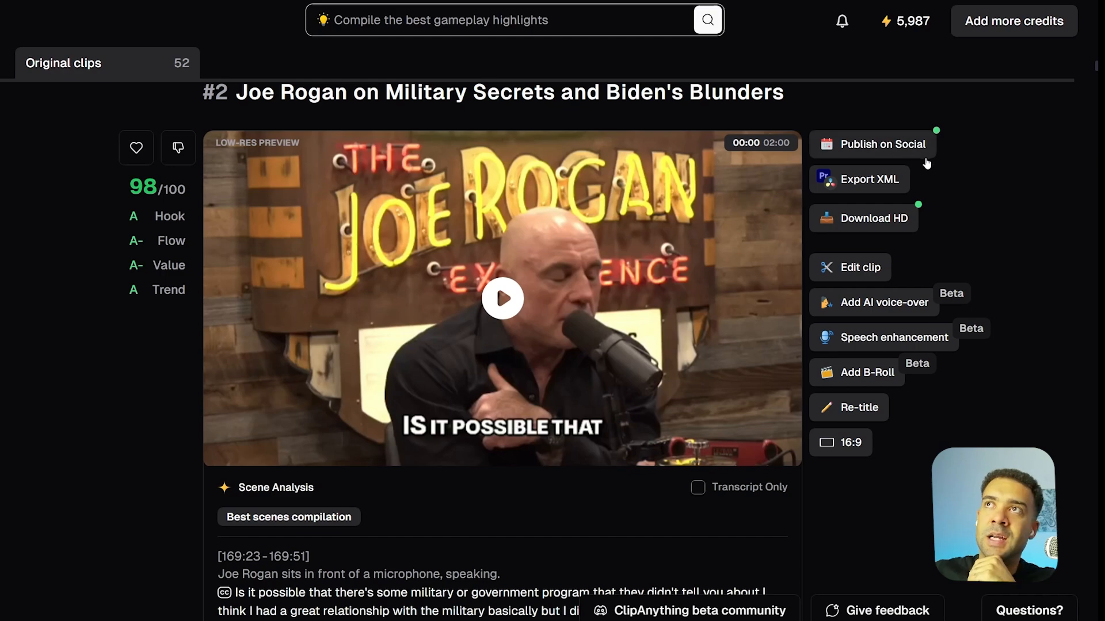
scroll(1042, 276, down, 5)
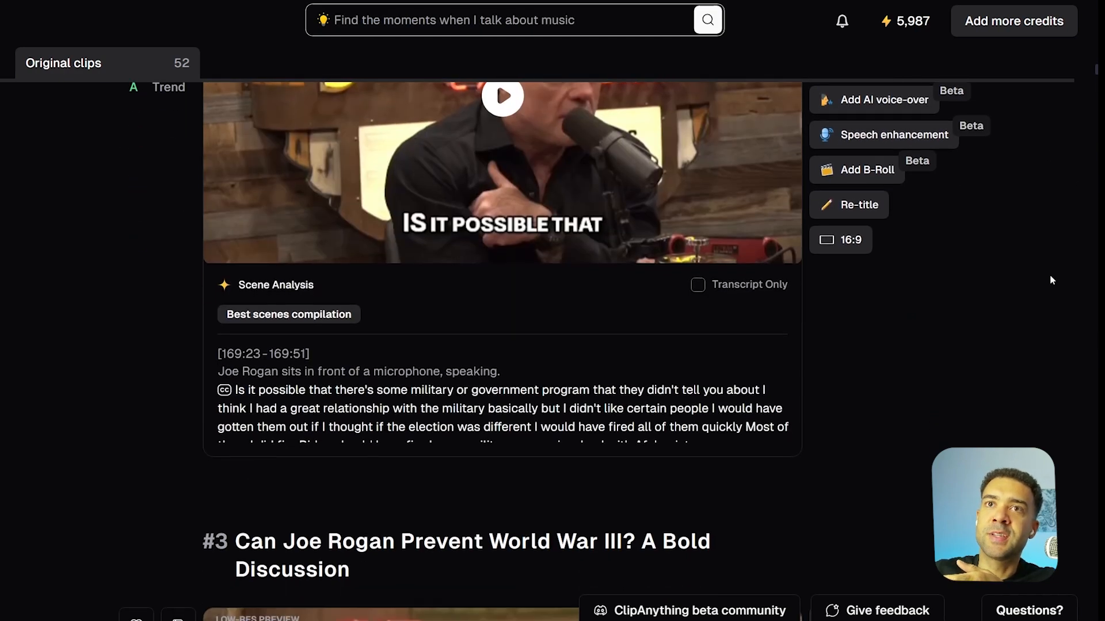
scroll(1024, 278, down, 6)
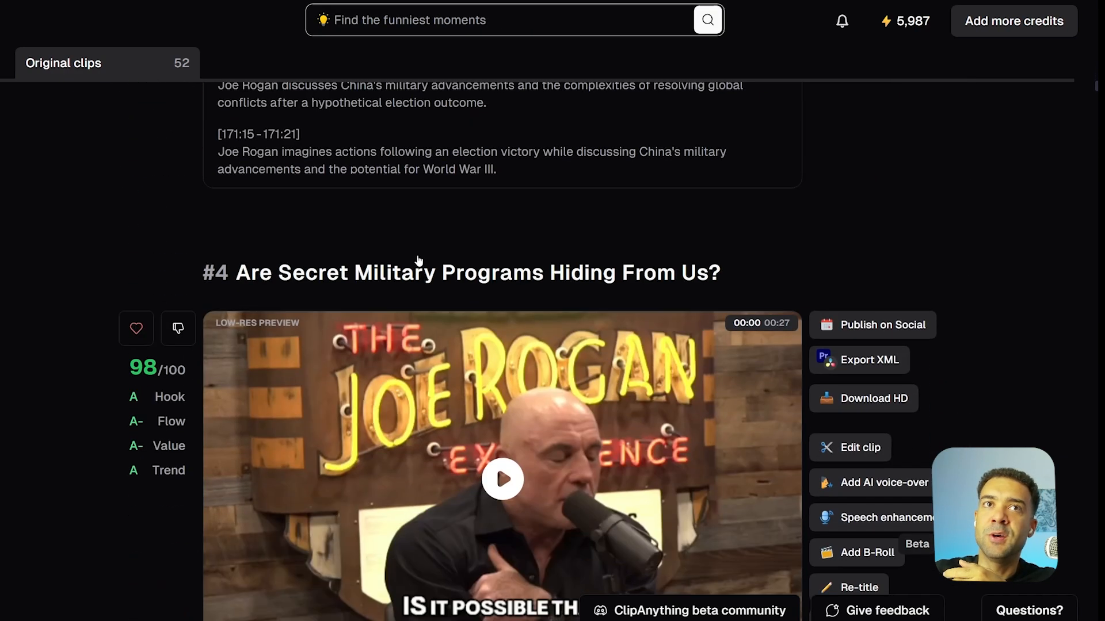
scroll(947, 222, down, 2)
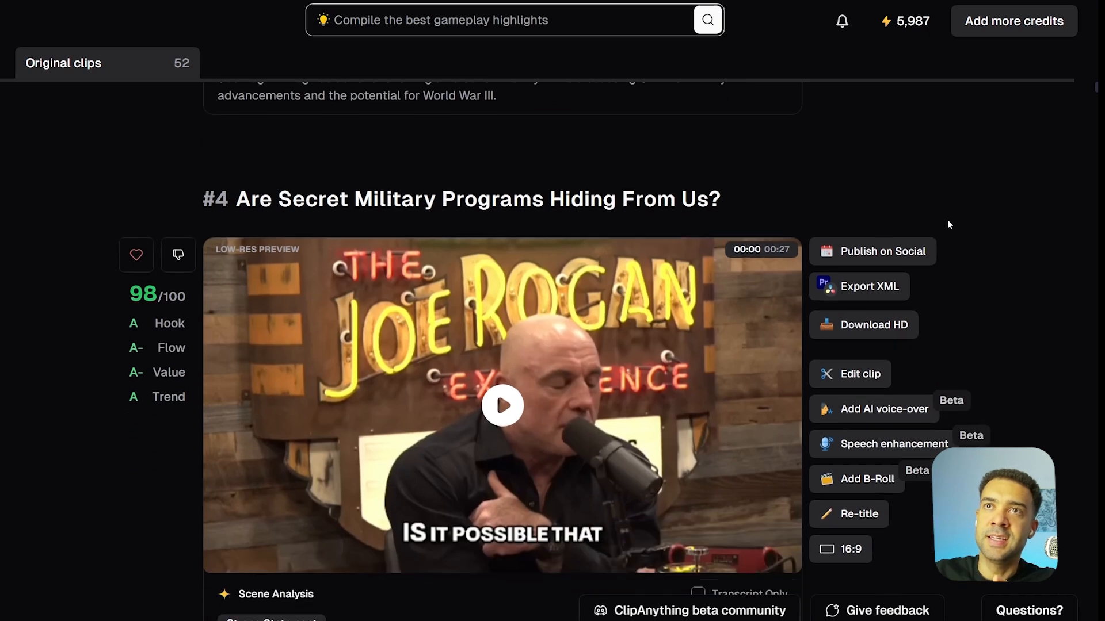
scroll(1006, 210, down, 1)
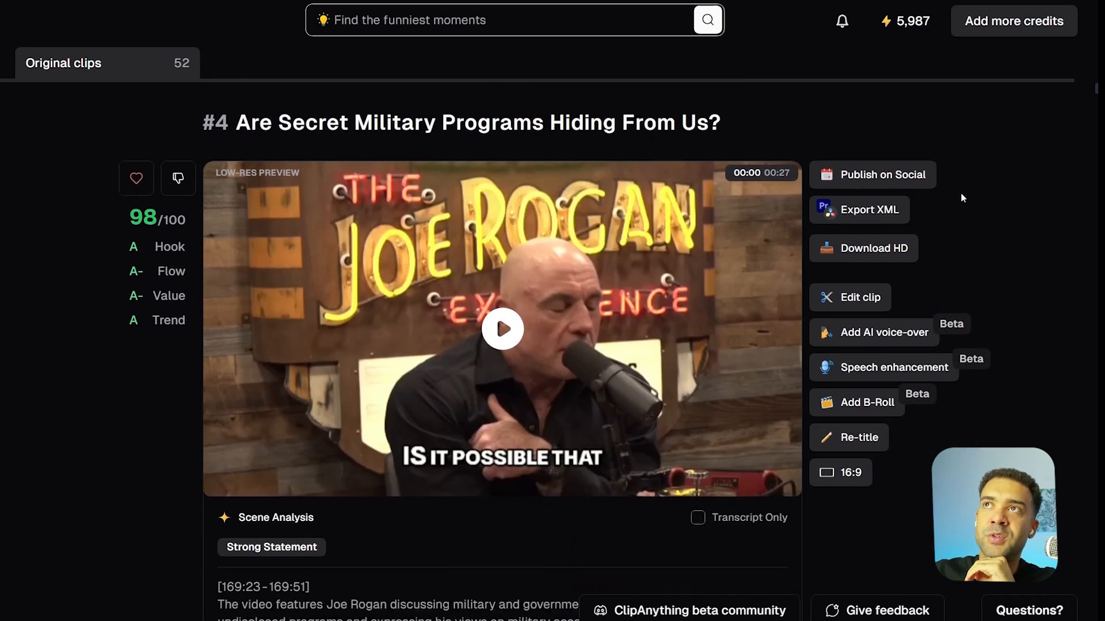